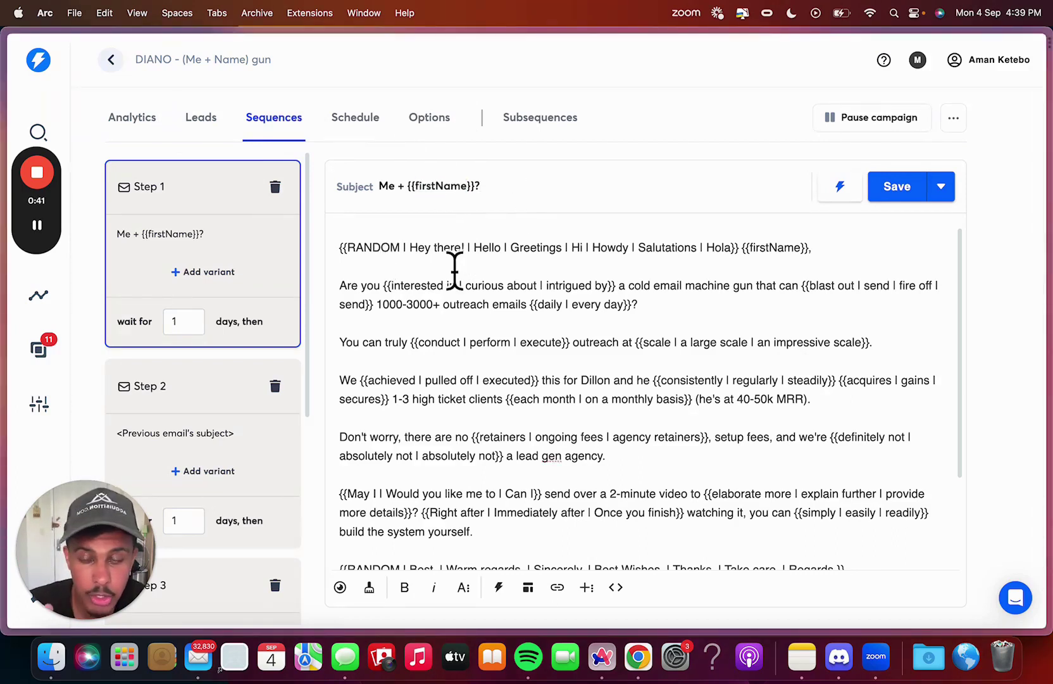
Preview the spintax email repeatedly to see different random greetings such as Howdy
{"action": "left_click_drag", "start_coordinate": [416, 247], "coordinate": [661, 252]}
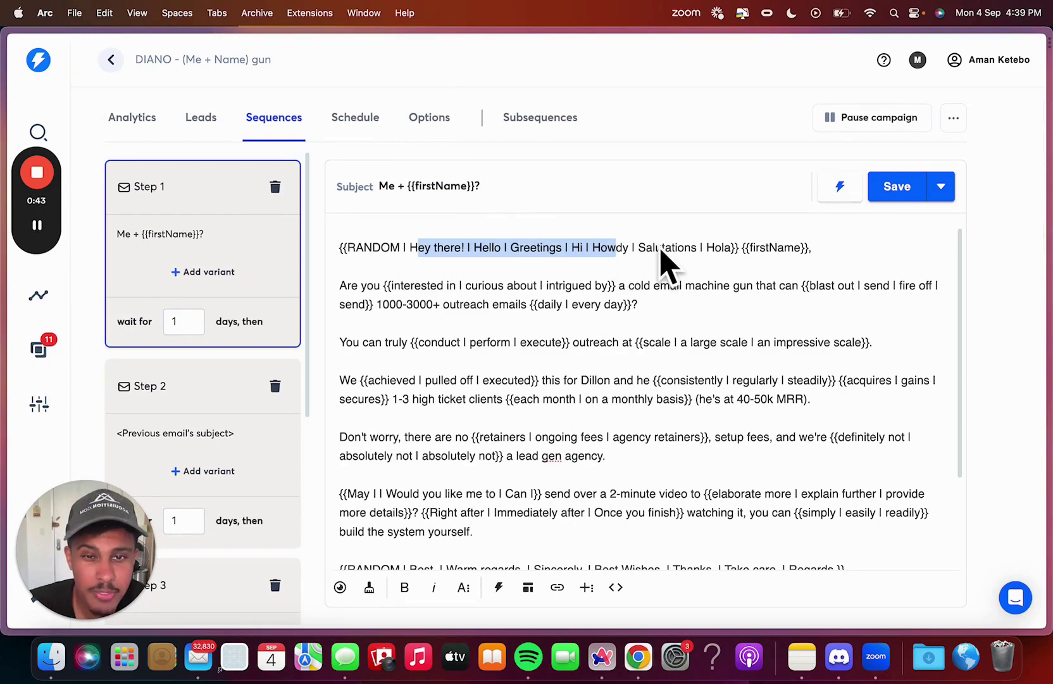
{"action": "left_click", "coordinate": [470, 256]}
{"action": "left_click", "coordinate": [364, 249]}
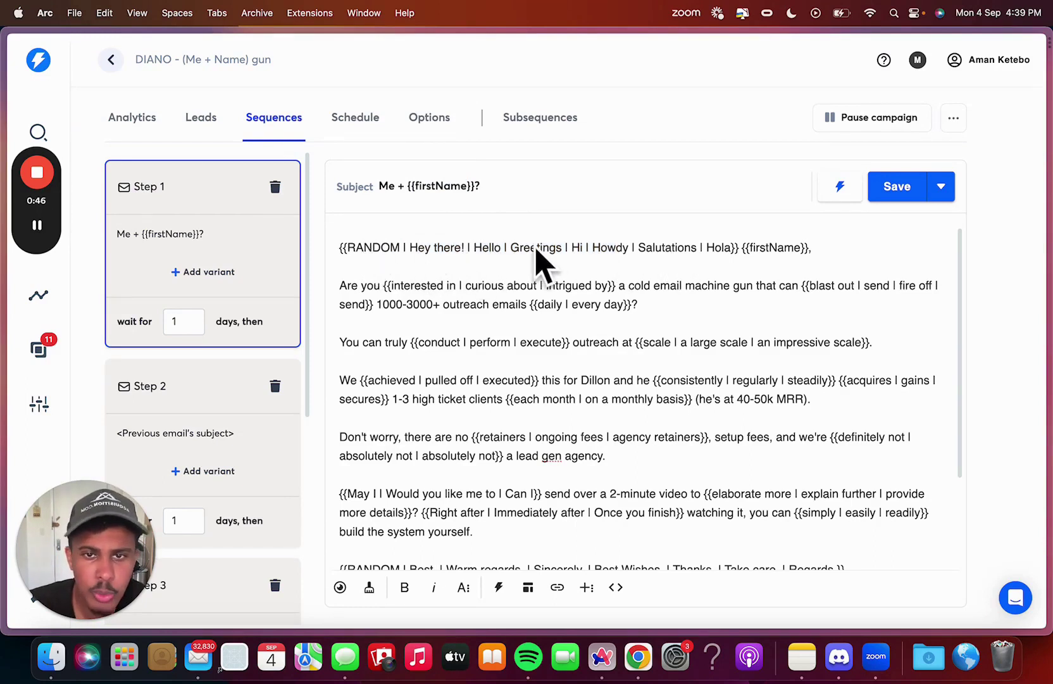
{"action": "left_click", "coordinate": [341, 586]}
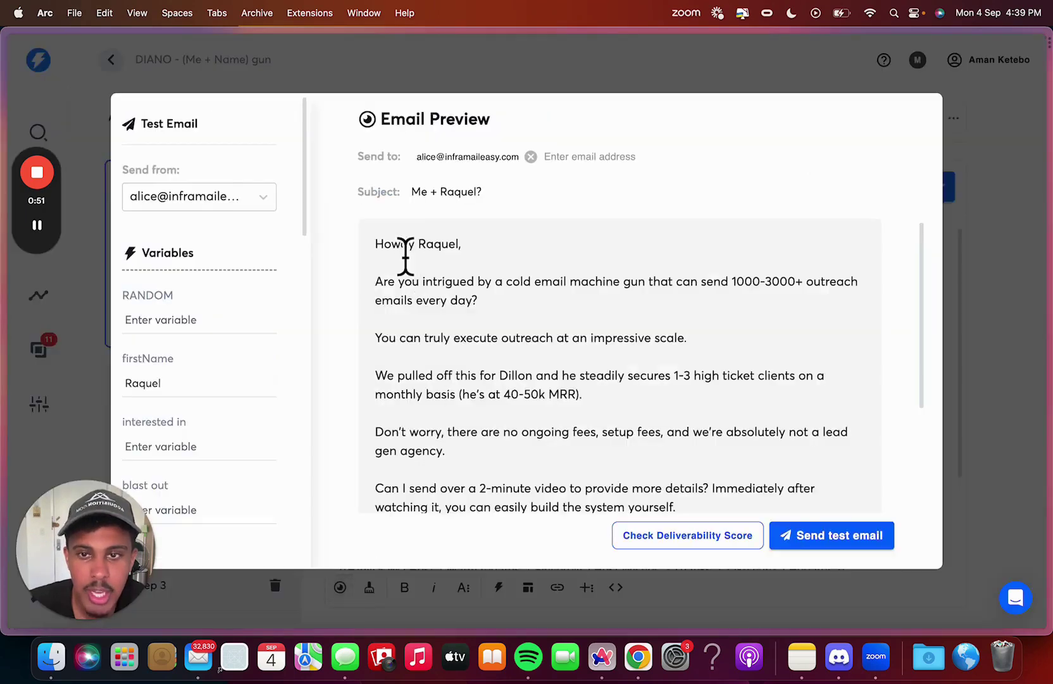
{"action": "left_click_drag", "start_coordinate": [417, 248], "coordinate": [375, 249]}
{"action": "left_click", "coordinate": [938, 480]}
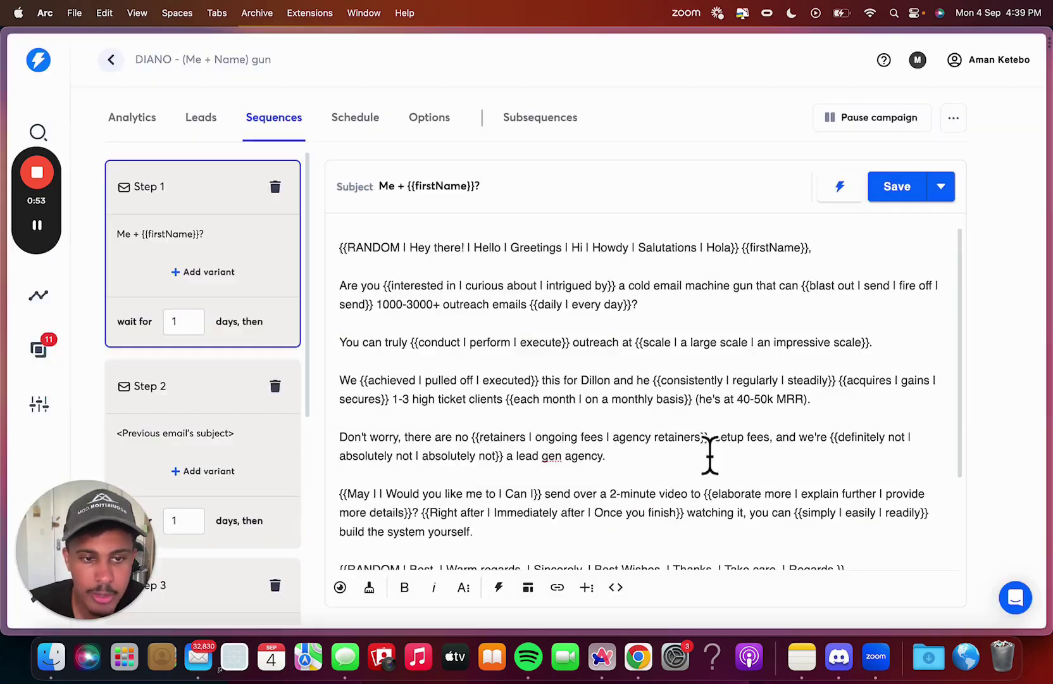
{"action": "left_click", "coordinate": [340, 589]}
{"action": "left_click", "coordinate": [971, 432]}
{"action": "left_click", "coordinate": [340, 588]}
{"action": "left_click", "coordinate": [981, 383]}
{"action": "left_click", "coordinate": [340, 587]}
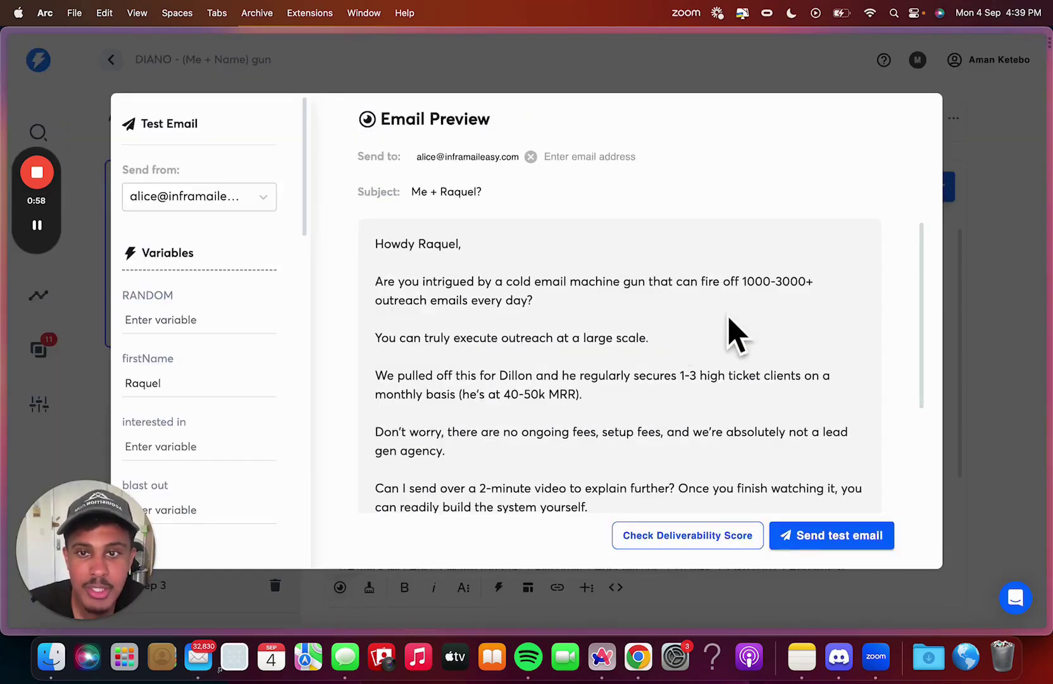
{"action": "left_click", "coordinate": [943, 328]}
{"action": "left_click", "coordinate": [340, 587]}
{"action": "left_click", "coordinate": [988, 387]}
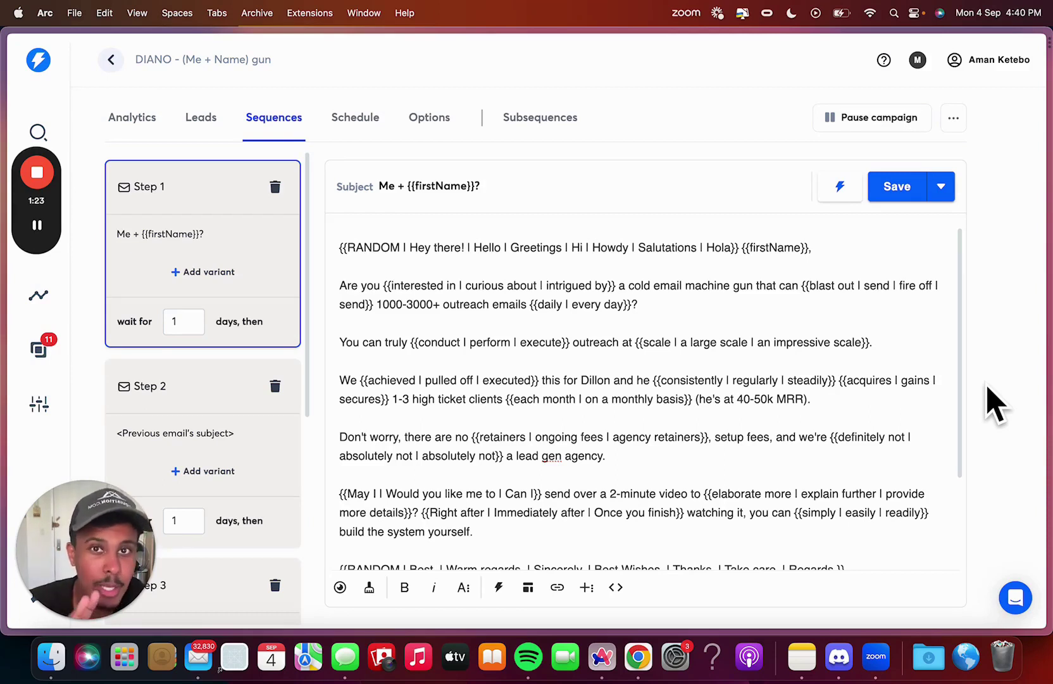
Switch to the campaign's Schedule and review its every-day sending days
{"action": "left_click", "coordinate": [354, 122]}
{"action": "scroll", "coordinate": [700, 443], "scroll_direction": "down", "scroll_amount": 3}
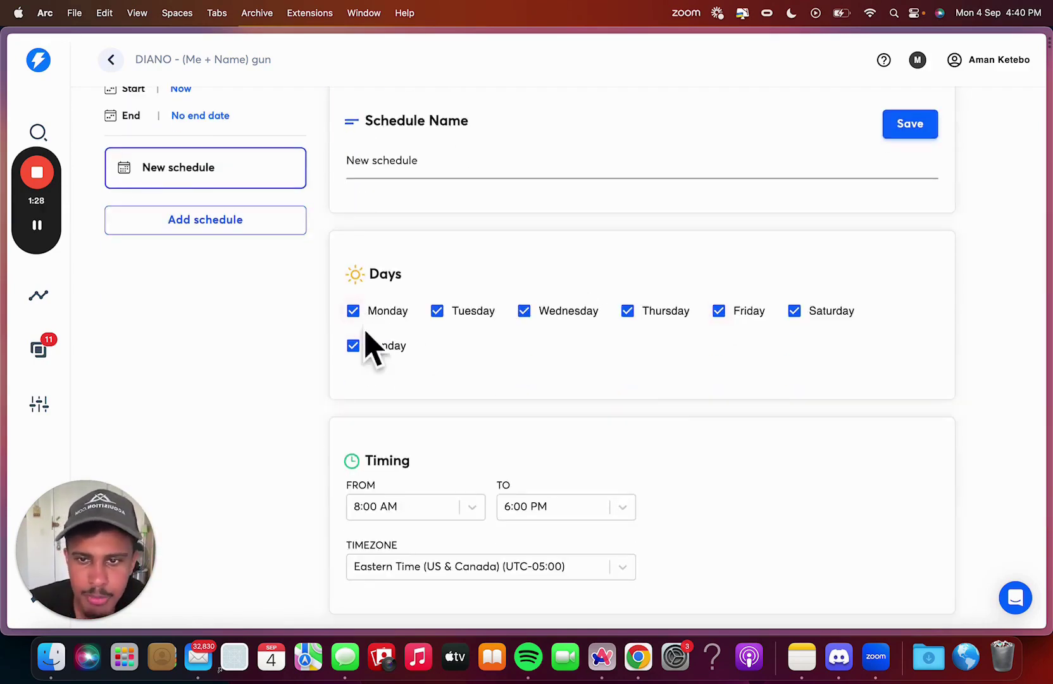
{"action": "scroll", "coordinate": [598, 339], "scroll_direction": "up", "scroll_amount": 3}
{"action": "scroll", "coordinate": [599, 340], "scroll_direction": "up", "scroll_amount": 1}
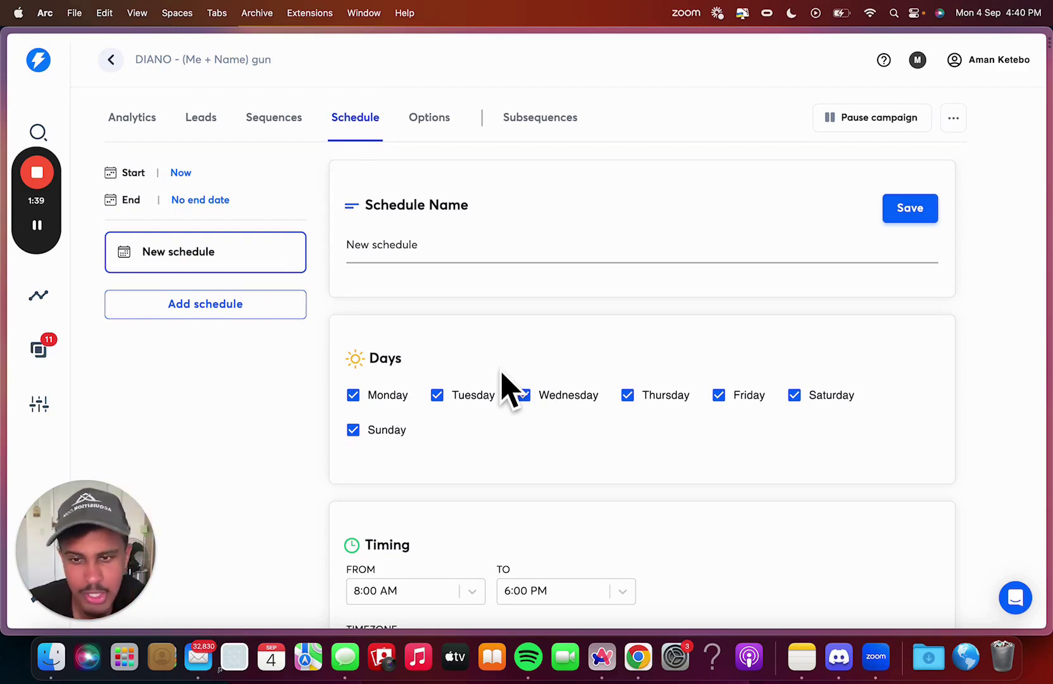
{"action": "scroll", "coordinate": [500, 380], "scroll_direction": "down", "scroll_amount": 4}
Confirm the 8:00 AM to 6:00 PM Eastern Time window and save the schedule
{"action": "left_click", "coordinate": [412, 408]}
{"action": "left_click", "coordinate": [533, 408]}
{"action": "left_click", "coordinate": [487, 463]}
{"action": "right_click", "coordinate": [731, 400]}
{"action": "left_click", "coordinate": [695, 394]}
{"action": "scroll", "coordinate": [690, 395], "scroll_direction": "up", "scroll_amount": 3}
{"action": "scroll", "coordinate": [690, 396], "scroll_direction": "down", "scroll_amount": 2}
{"action": "left_click", "coordinate": [380, 601]}
{"action": "scroll", "coordinate": [682, 282], "scroll_direction": "up", "scroll_amount": 4}
Open the campaign Options and review the selected sending accounts and 1025 daily limit
{"action": "left_click", "coordinate": [429, 117]}
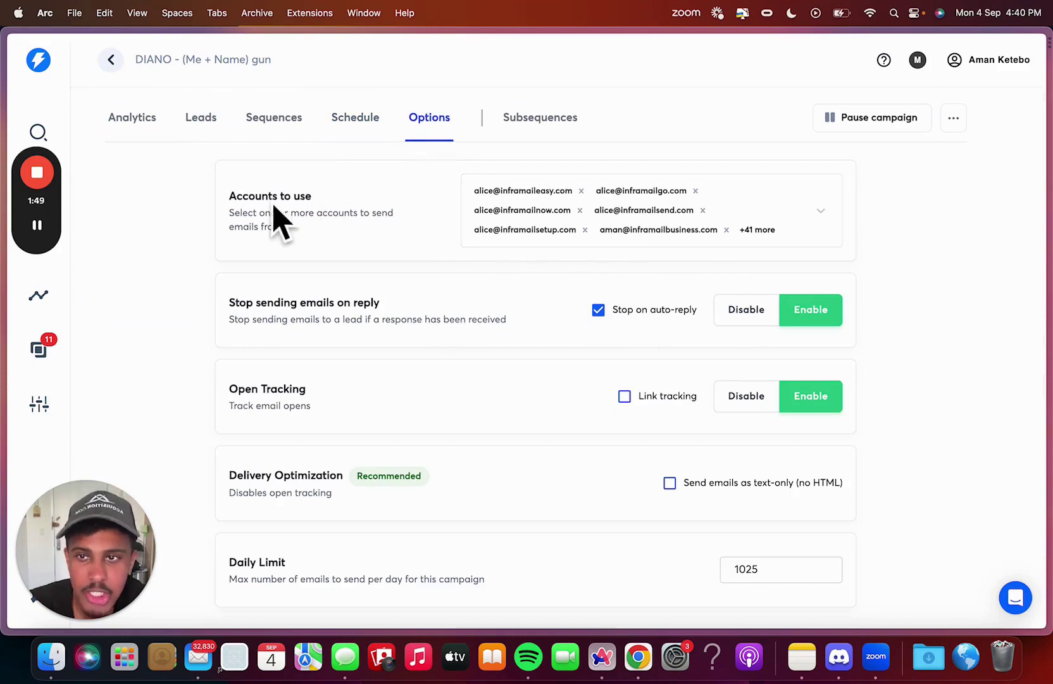
{"action": "left_click", "coordinate": [821, 212]}
{"action": "left_click", "coordinate": [822, 212]}
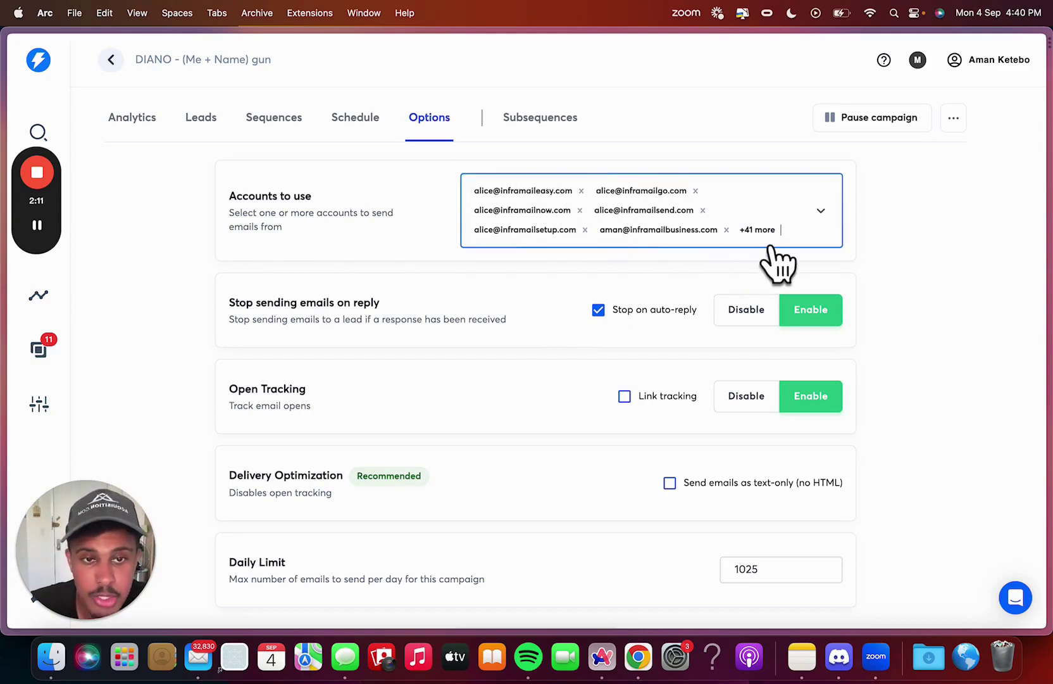
{"action": "scroll", "coordinate": [924, 329], "scroll_direction": "down", "scroll_amount": 1}
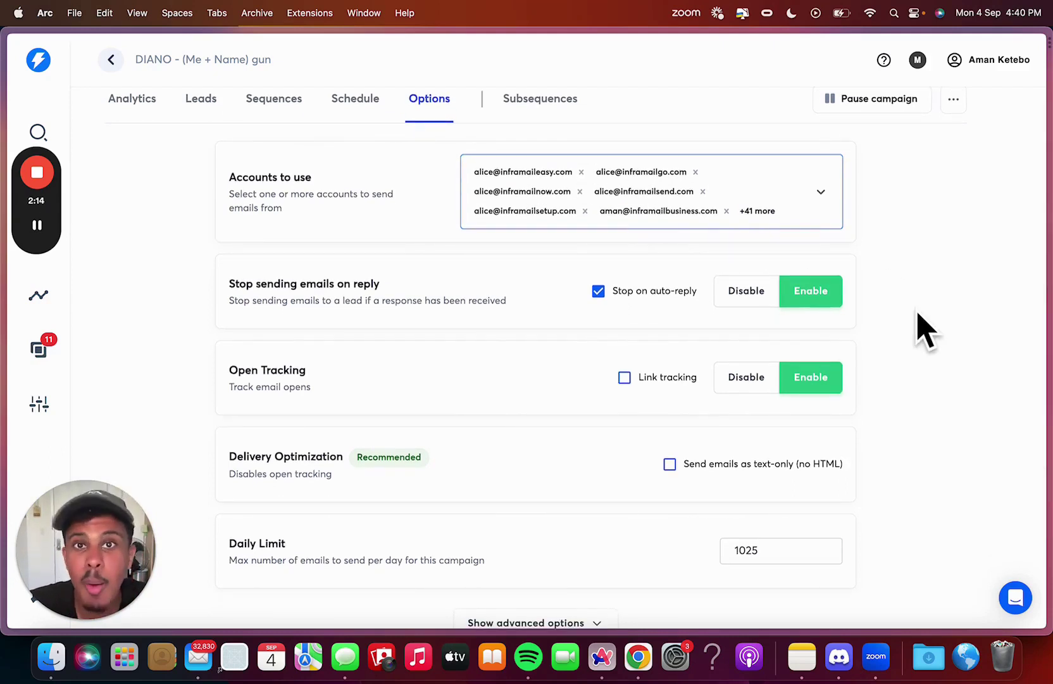
{"action": "scroll", "coordinate": [925, 329], "scroll_direction": "down", "scroll_amount": 2}
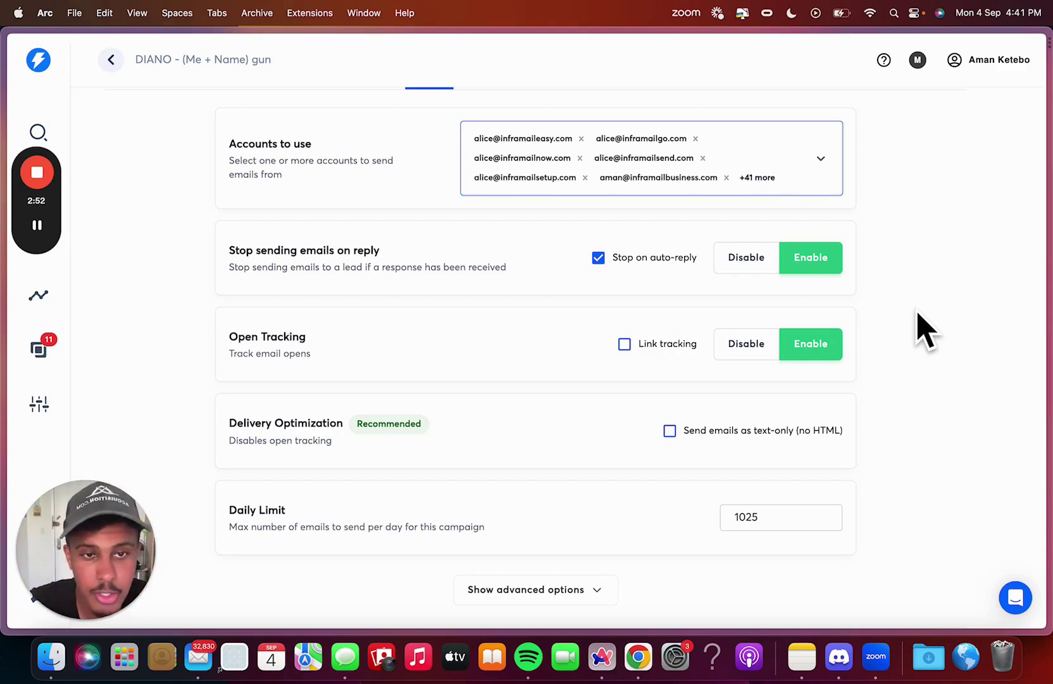
{"action": "scroll", "coordinate": [472, 140], "scroll_direction": "up", "scroll_amount": 2}
{"action": "scroll", "coordinate": [733, 310], "scroll_direction": "down", "scroll_amount": 3}
{"action": "left_click_drag", "start_coordinate": [236, 207], "coordinate": [326, 208]}
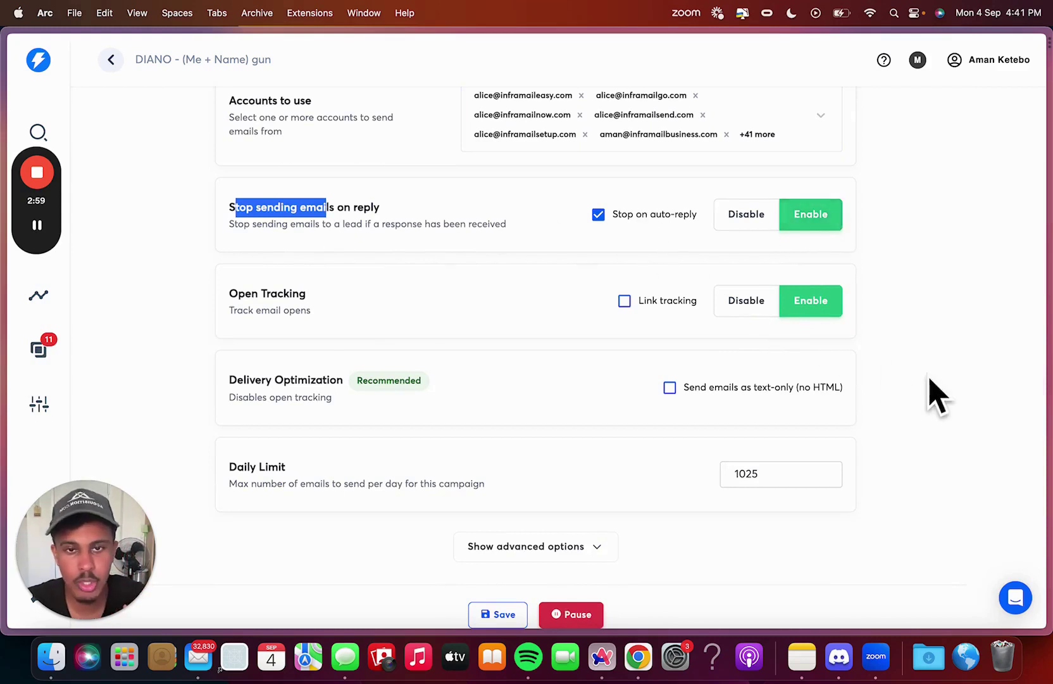
{"action": "left_click", "coordinate": [325, 286]}
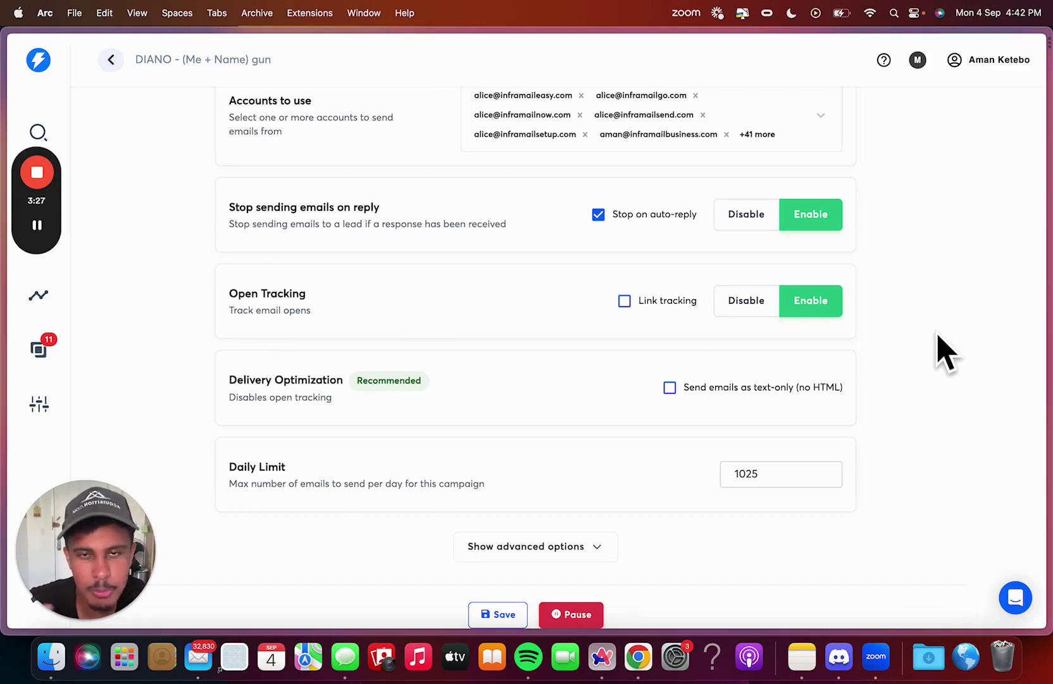
{"action": "scroll", "coordinate": [946, 353], "scroll_direction": "down", "scroll_amount": 2}
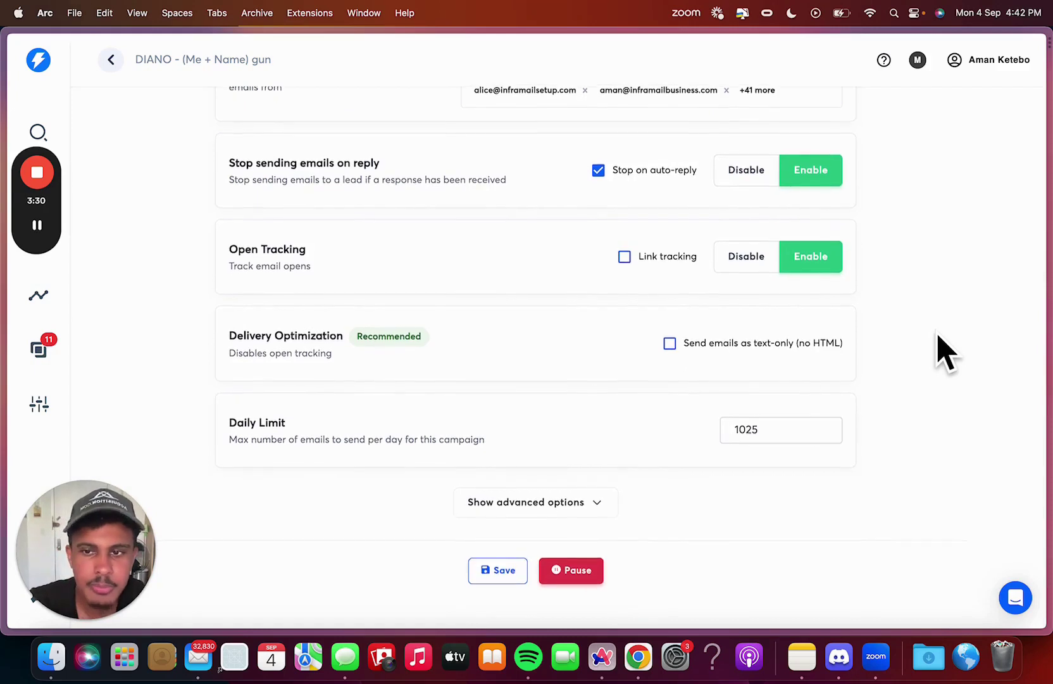
{"action": "triple_click", "coordinate": [293, 342]}
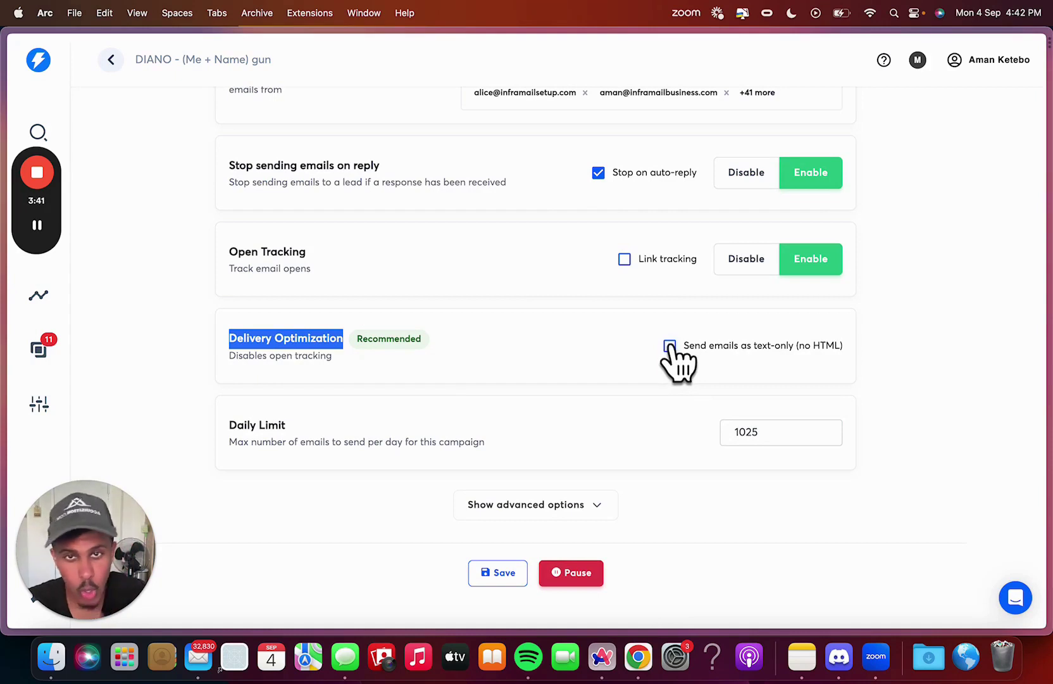
{"action": "left_click", "coordinate": [670, 346]}
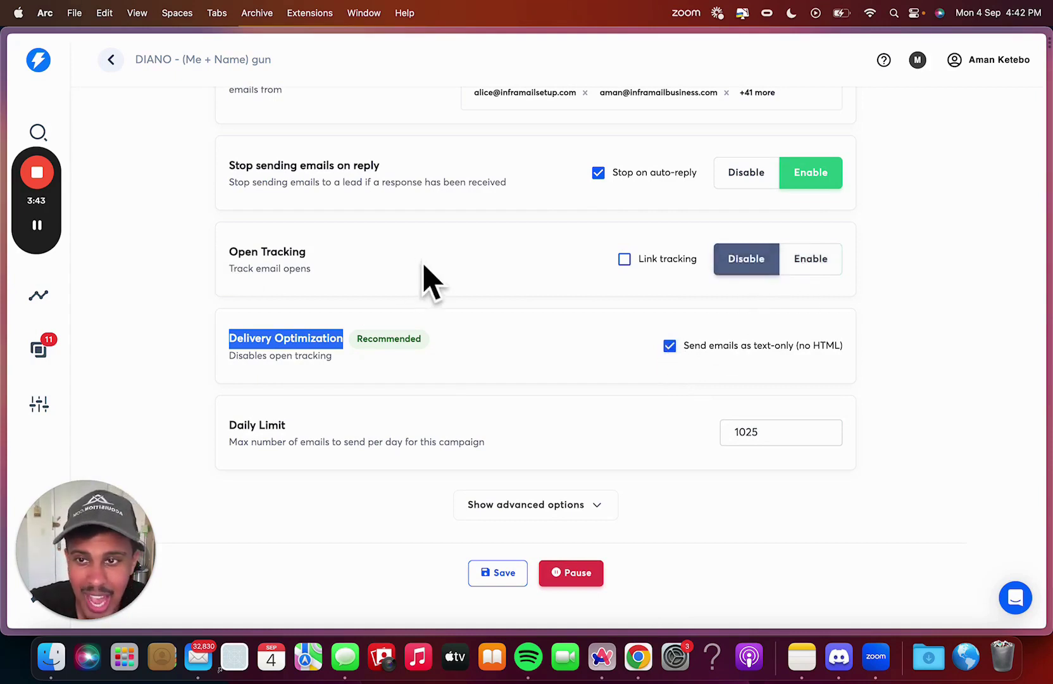
{"action": "left_click", "coordinate": [277, 272]}
{"action": "left_click", "coordinate": [670, 345]}
{"action": "left_click", "coordinate": [819, 253]}
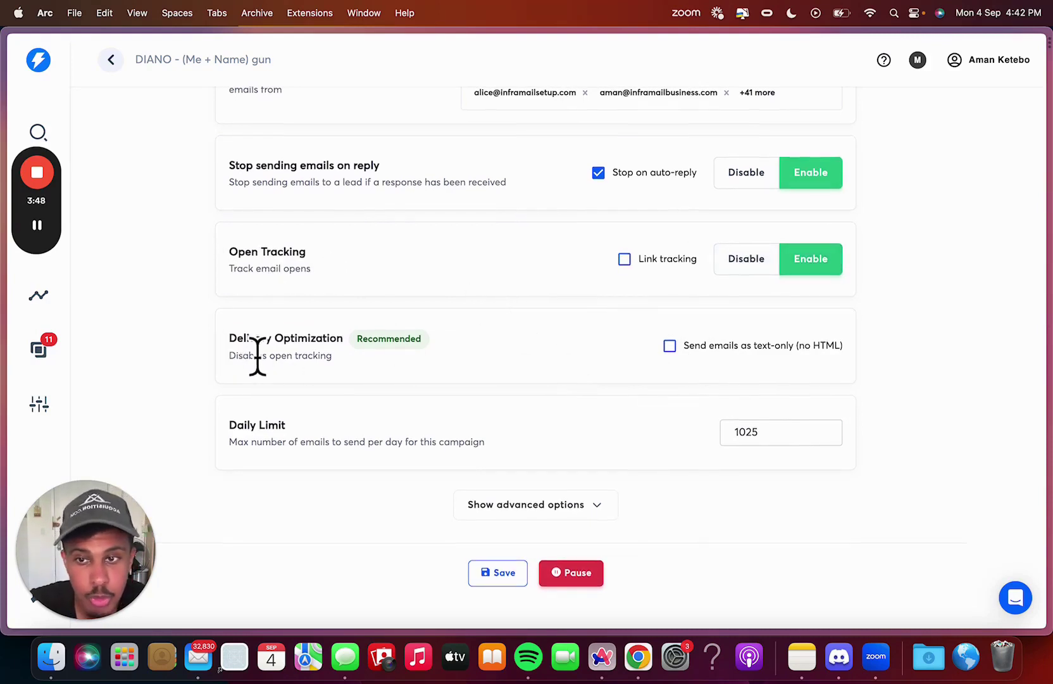
{"action": "left_click_drag", "start_coordinate": [237, 339], "coordinate": [329, 339]}
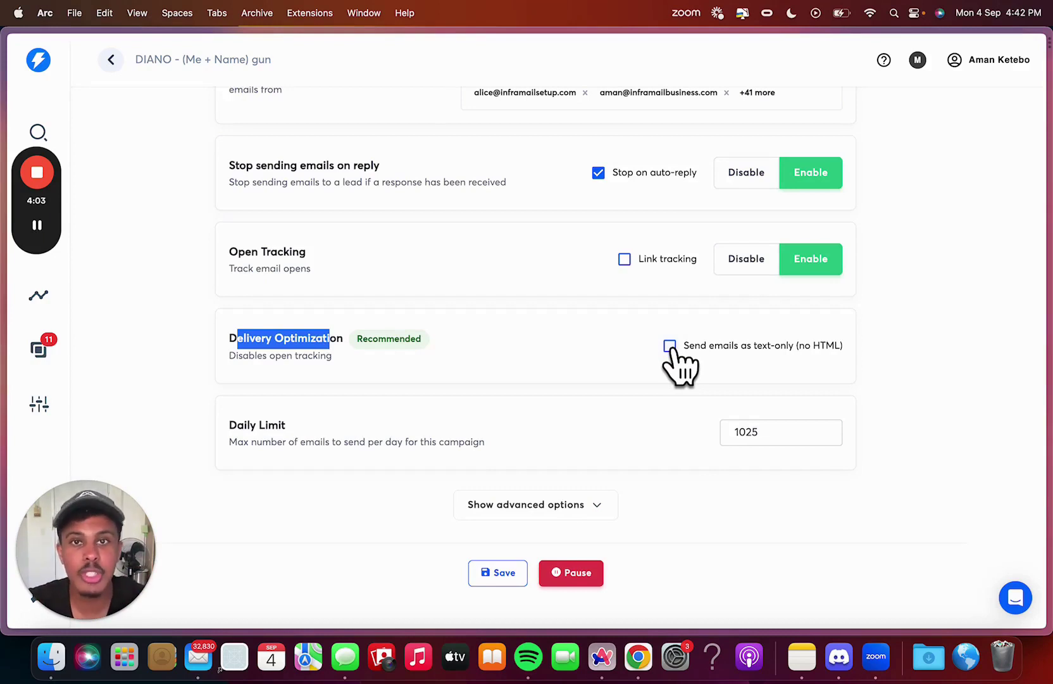
Replace the Daily Limit value 1025 with 1175 emails per day
{"action": "left_click_drag", "start_coordinate": [229, 425], "coordinate": [336, 426]}
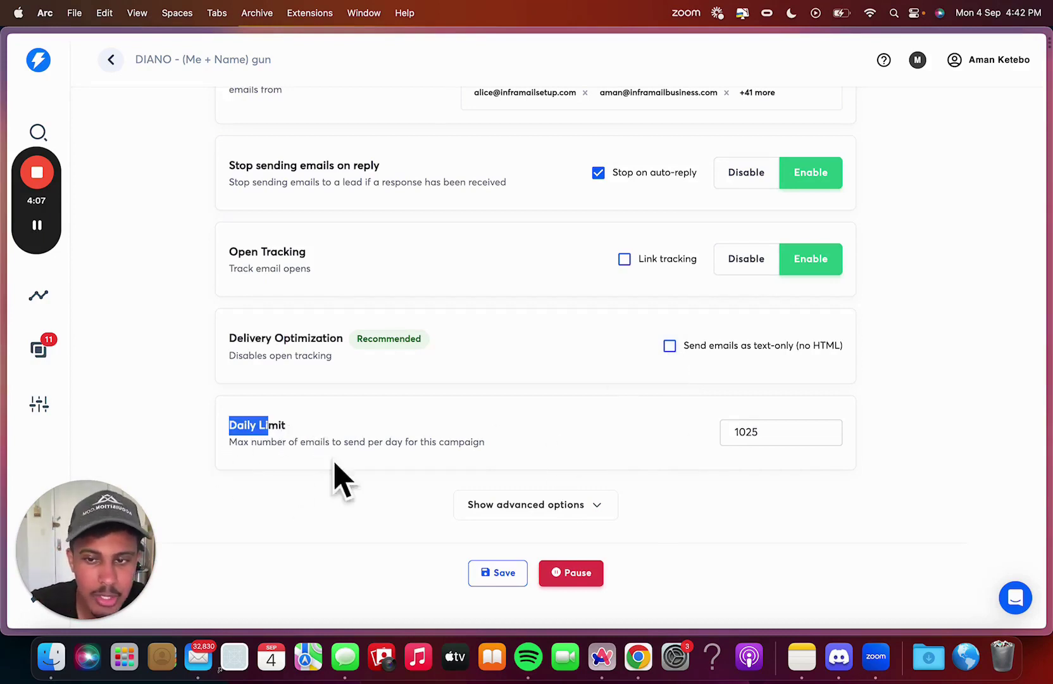
{"action": "left_click_drag", "start_coordinate": [277, 443], "coordinate": [436, 443]}
{"action": "scroll", "coordinate": [701, 355], "scroll_direction": "up", "scroll_amount": 3}
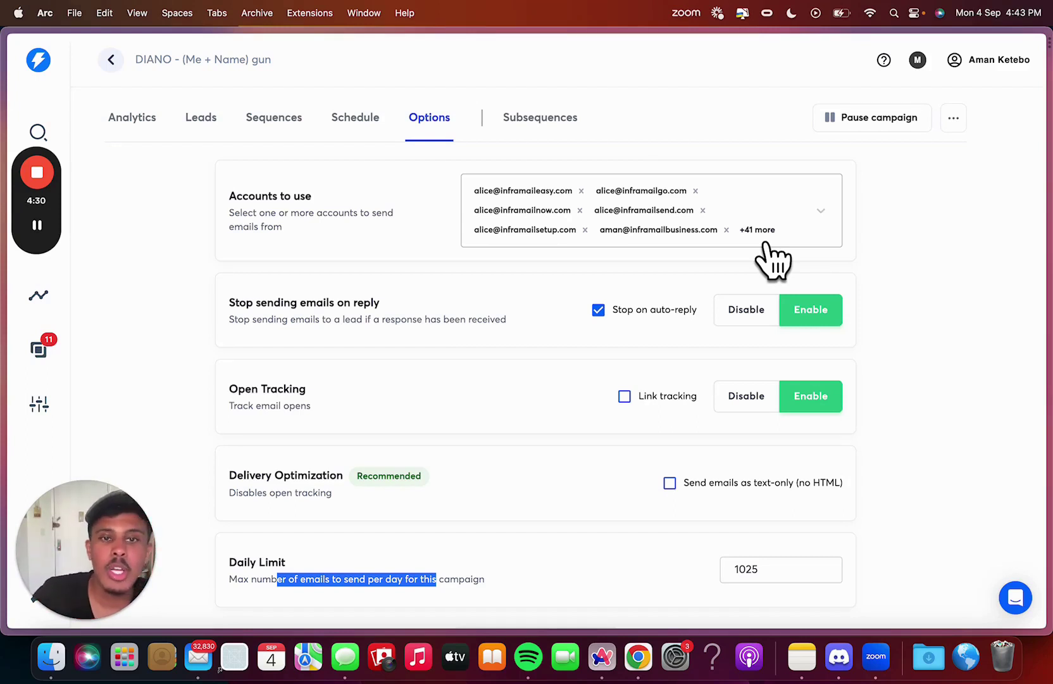
{"action": "scroll", "coordinate": [776, 254], "scroll_direction": "down", "scroll_amount": 4}
{"action": "left_click_drag", "start_coordinate": [785, 433], "coordinate": [671, 443]}
{"action": "type", "text": "1175"}
{"action": "scroll", "coordinate": [868, 465], "scroll_direction": "up", "scroll_amount": 1}
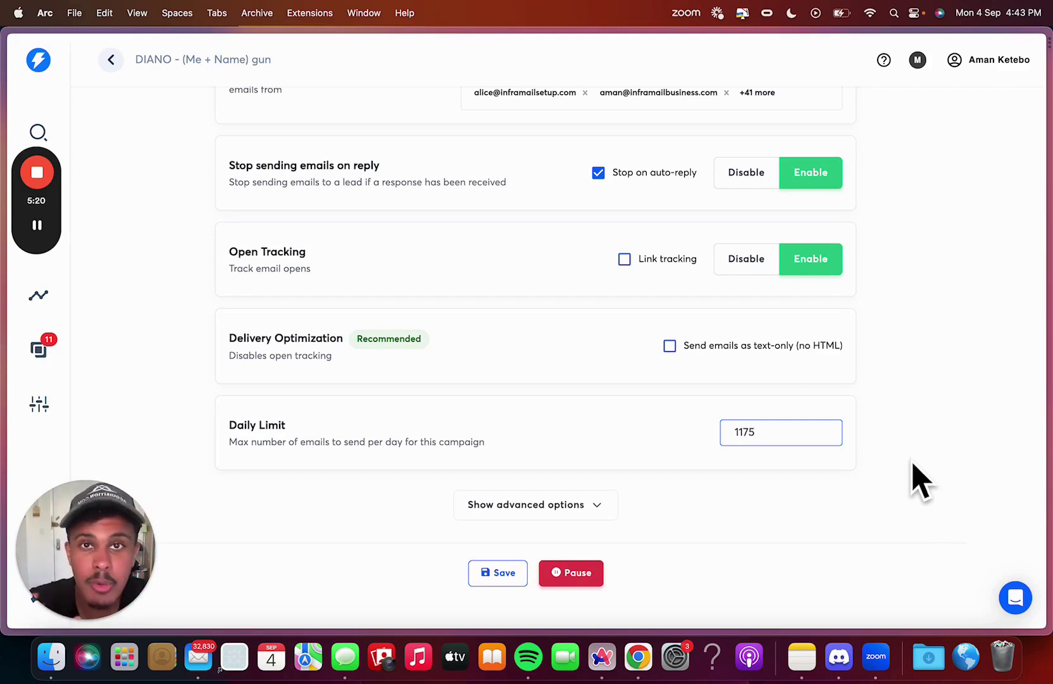
Set the time gap between emails to a 5-minute minimum plus 7 random minutes
{"action": "left_click", "coordinate": [588, 504]}
{"action": "scroll", "coordinate": [830, 458], "scroll_direction": "down", "scroll_amount": 4}
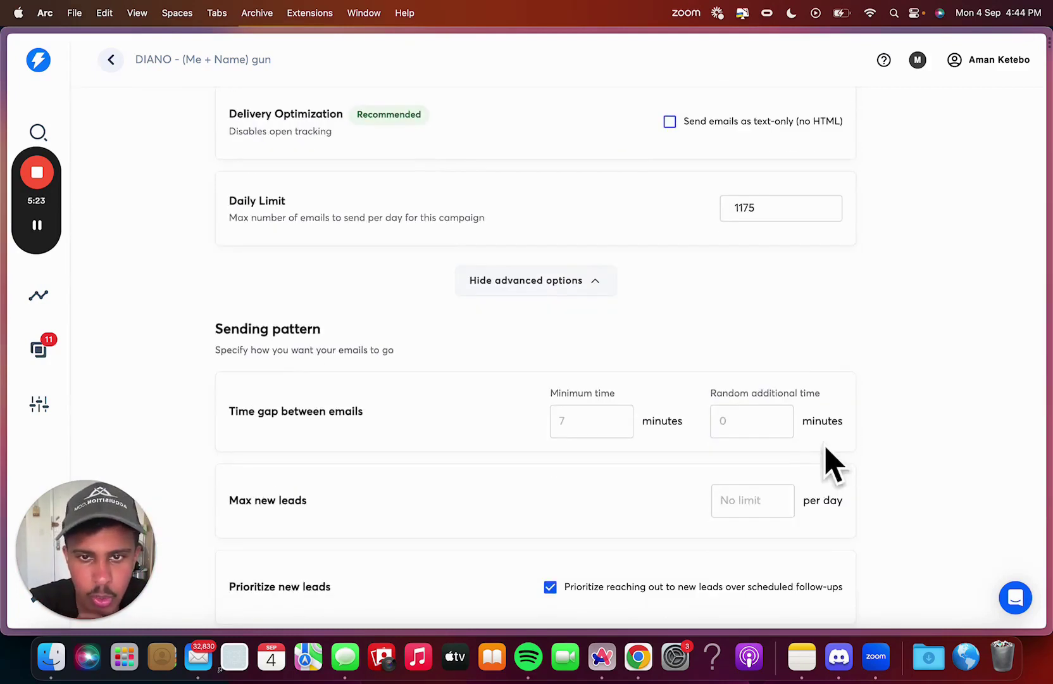
{"action": "scroll", "coordinate": [828, 462], "scroll_direction": "down", "scroll_amount": 4}
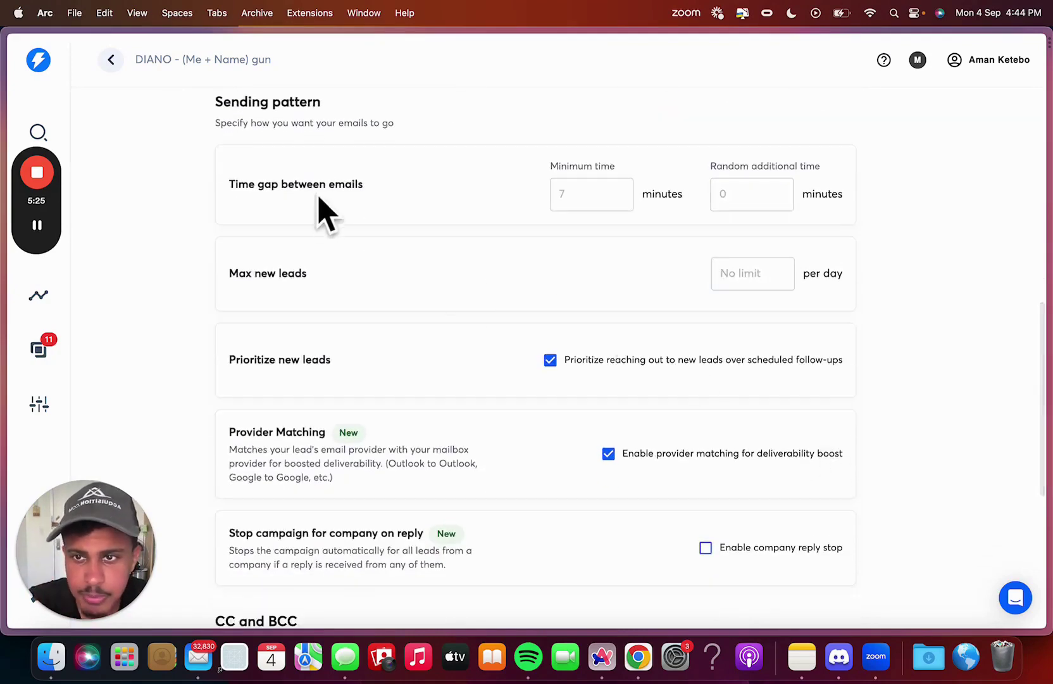
{"action": "left_click", "coordinate": [722, 206]}
{"action": "left_click", "coordinate": [595, 207]}
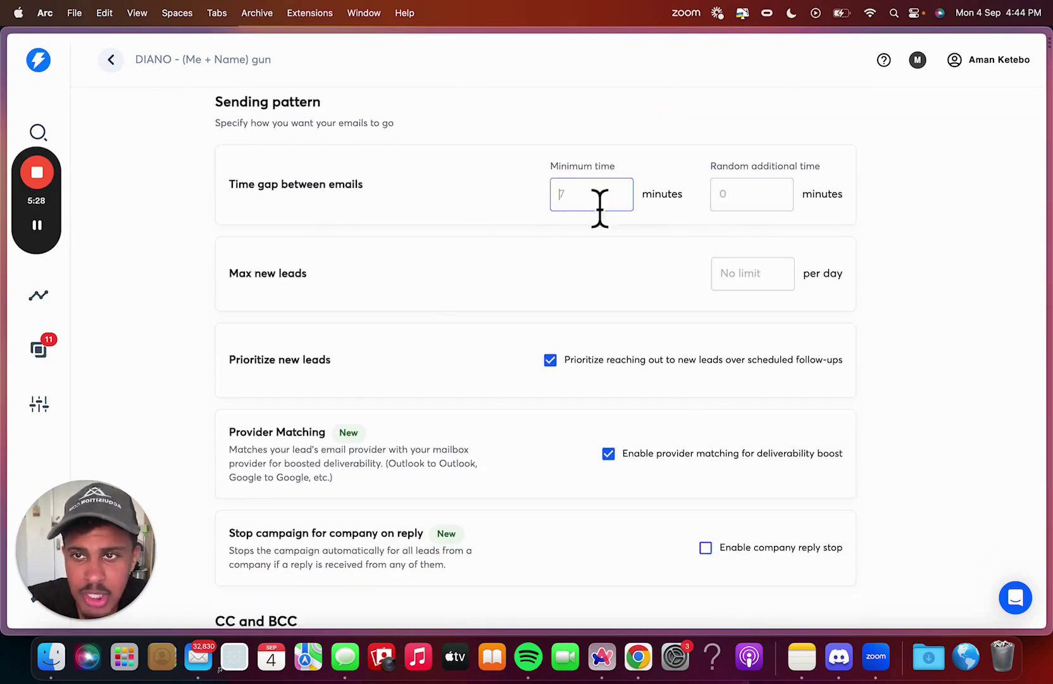
{"action": "type", "text": "5"}
{"action": "left_click", "coordinate": [767, 207]}
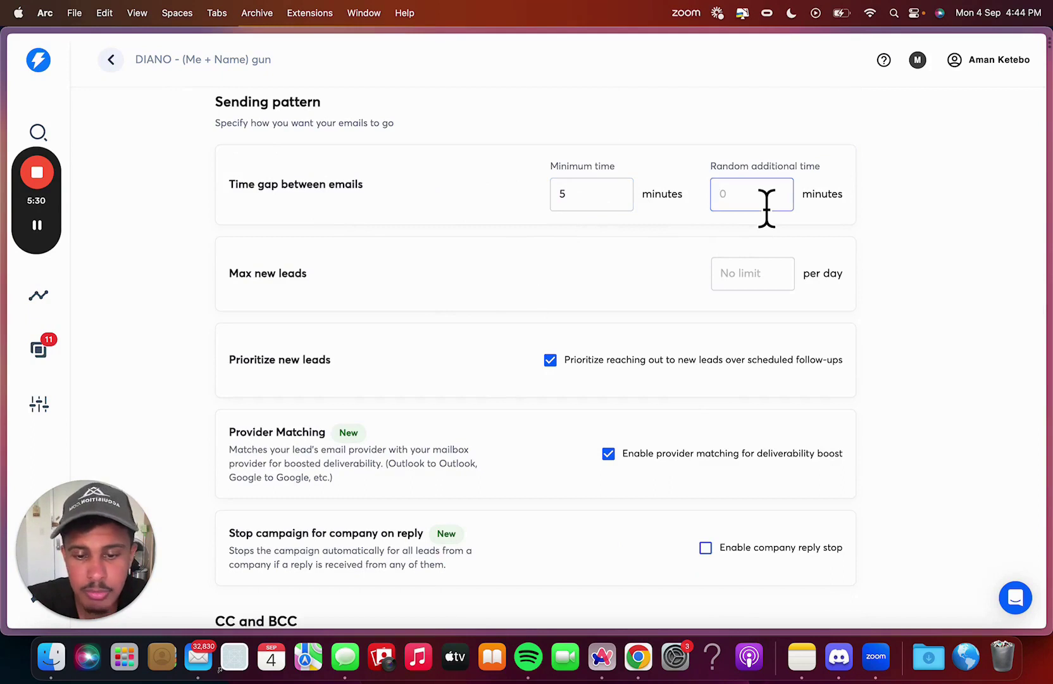
{"action": "type", "text": "7"}
{"action": "scroll", "coordinate": [952, 277], "scroll_direction": "down", "scroll_amount": 2}
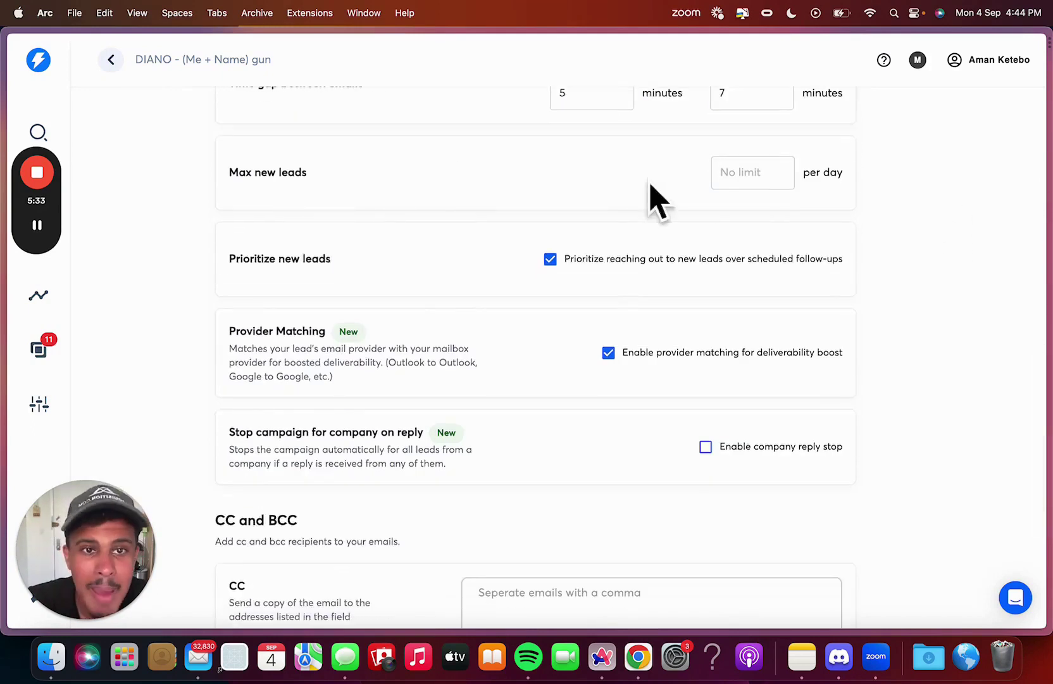
{"action": "scroll", "coordinate": [827, 197], "scroll_direction": "up", "scroll_amount": 2}
Review the Max new leads per day and Prioritize new leads settings
{"action": "left_click", "coordinate": [728, 296]}
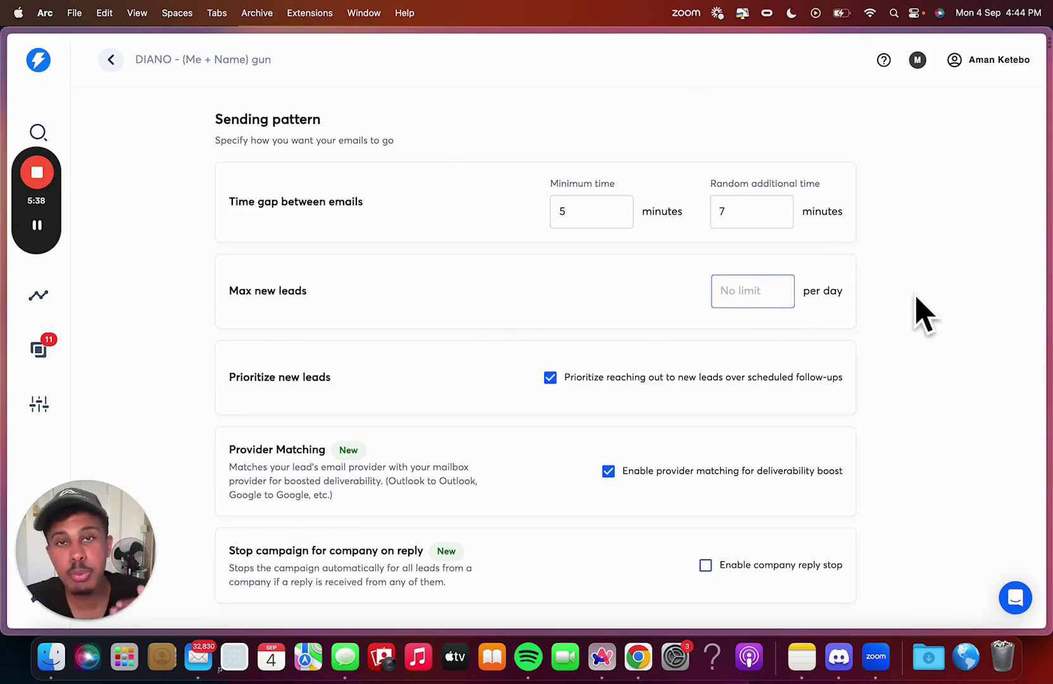
{"action": "triple_click", "coordinate": [270, 292]}
{"action": "left_click_drag", "start_coordinate": [276, 379], "coordinate": [281, 387]}
{"action": "triple_click", "coordinate": [280, 387]}
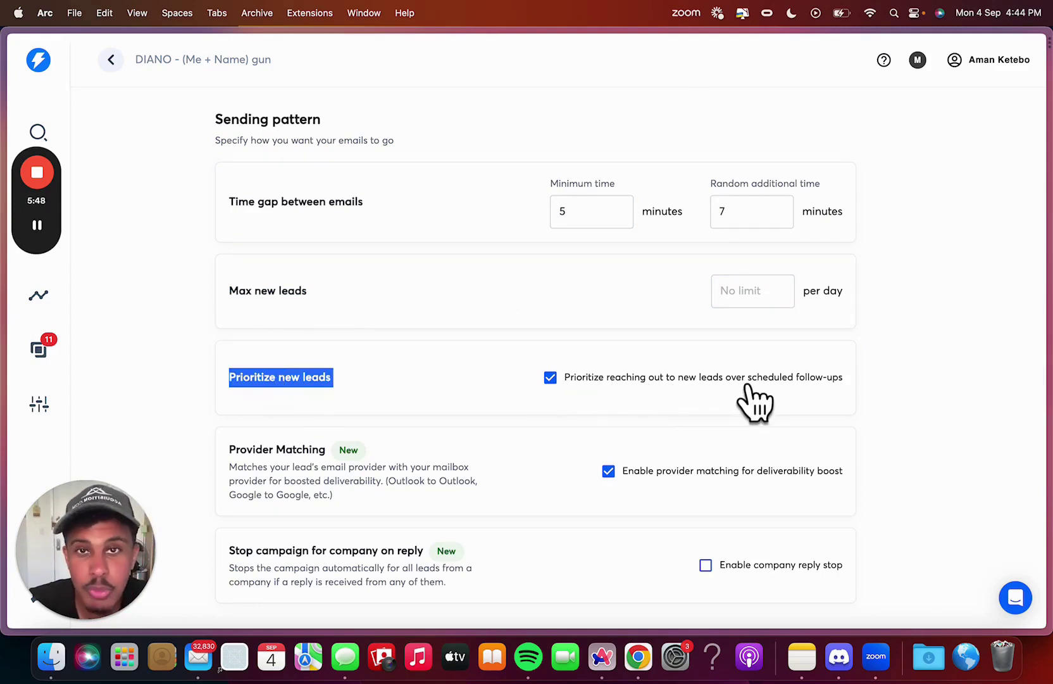
{"action": "scroll", "coordinate": [1026, 432], "scroll_direction": "down", "scroll_amount": 3}
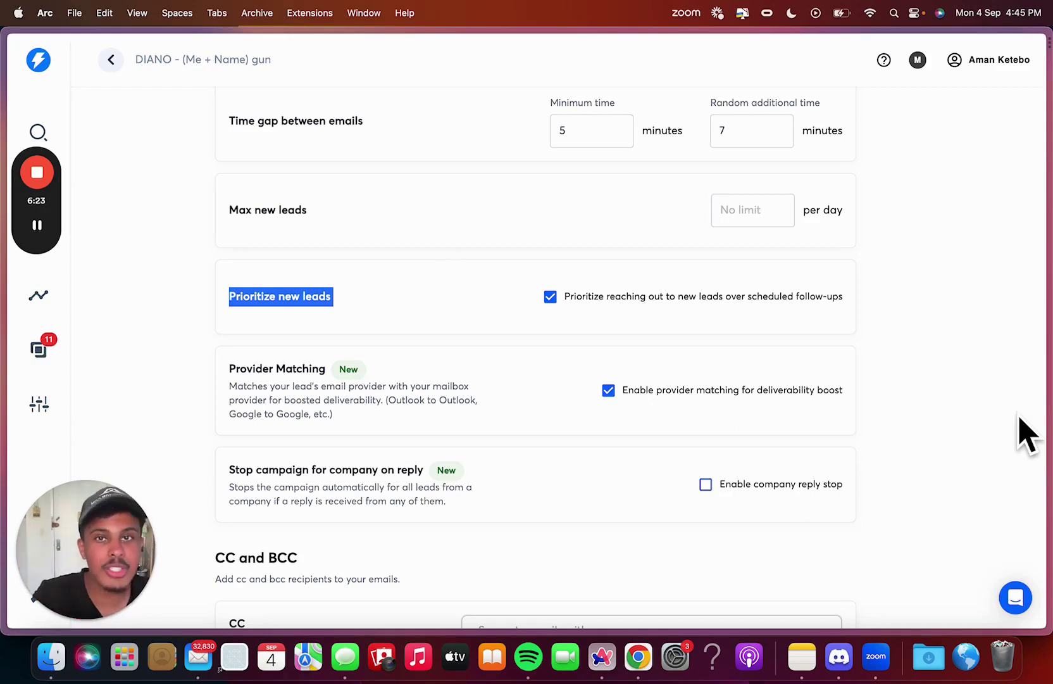
Toggle Provider Matching off and back on so it stays enabled
{"action": "scroll", "coordinate": [283, 312], "scroll_direction": "down", "scroll_amount": 2}
{"action": "triple_click", "coordinate": [280, 310]}
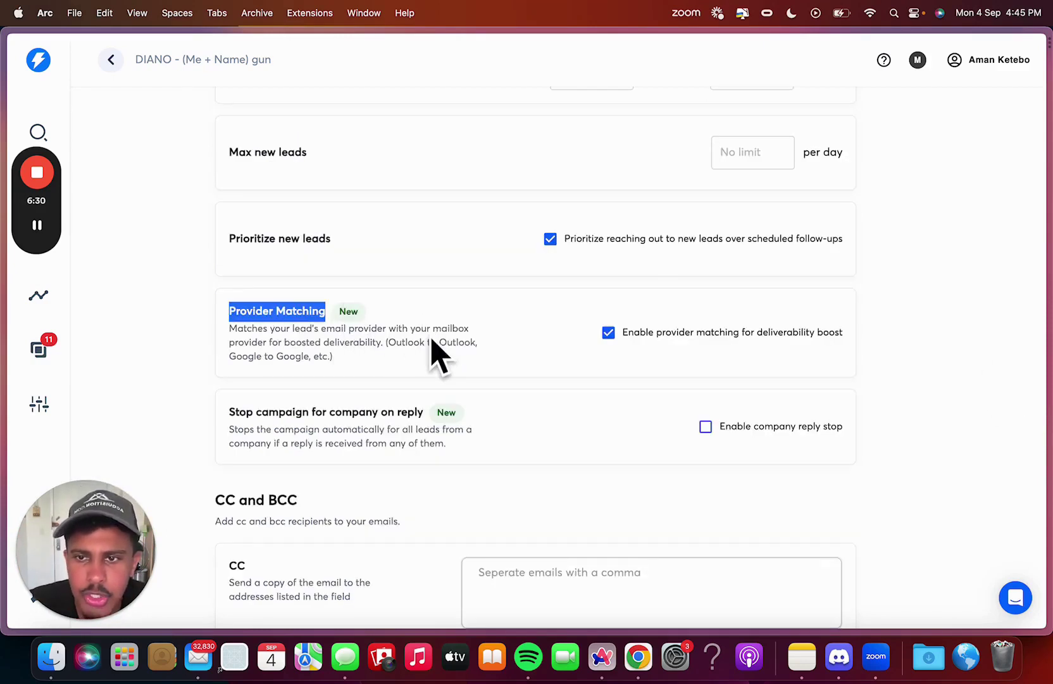
{"action": "scroll", "coordinate": [430, 348], "scroll_direction": "down", "scroll_amount": 1}
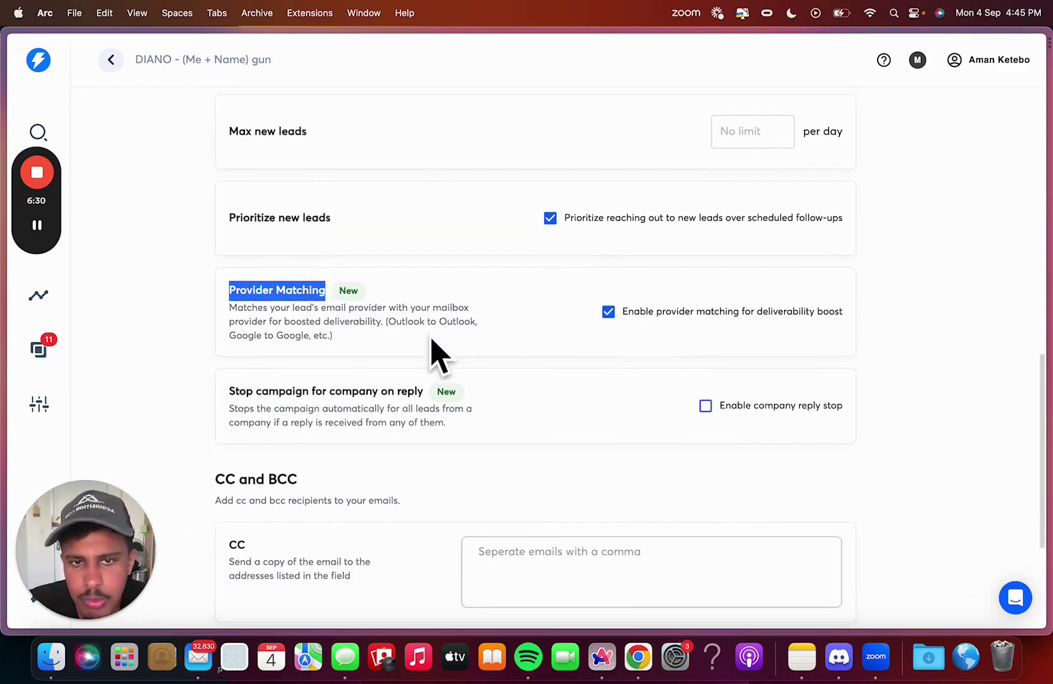
{"action": "left_click", "coordinate": [756, 312]}
{"action": "left_click", "coordinate": [756, 312]}
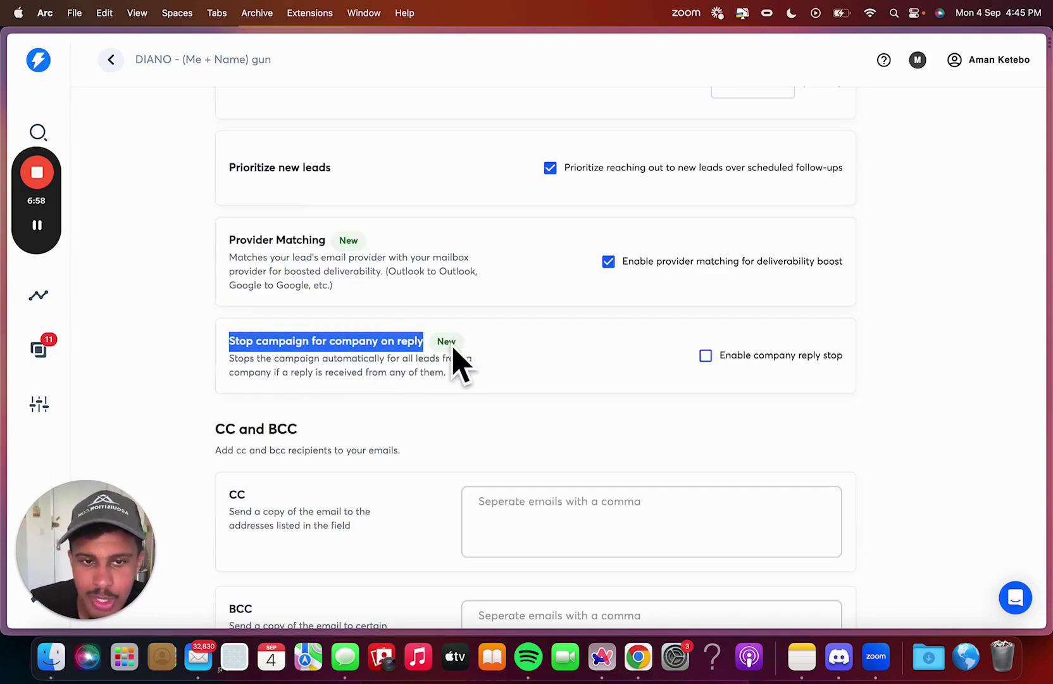
Leave company reply stop unchecked and save the campaign options
{"action": "scroll", "coordinate": [661, 373], "scroll_direction": "down", "scroll_amount": 1}
{"action": "scroll", "coordinate": [661, 373], "scroll_direction": "down", "scroll_amount": 1}
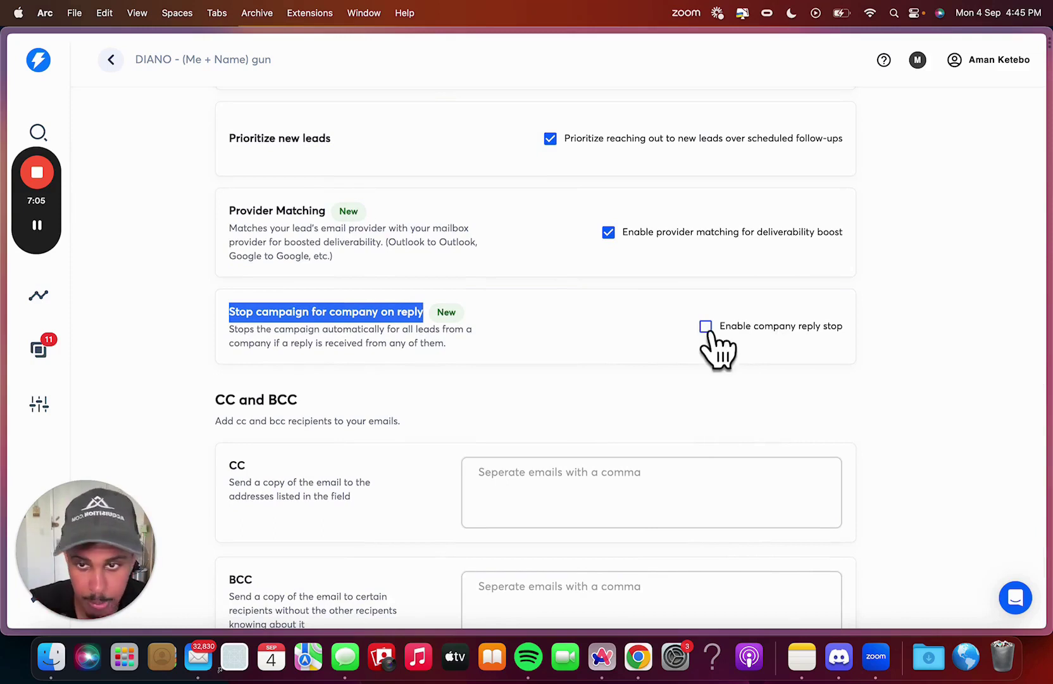
{"action": "scroll", "coordinate": [608, 475], "scroll_direction": "down", "scroll_amount": 3}
{"action": "left_click", "coordinate": [499, 573]}
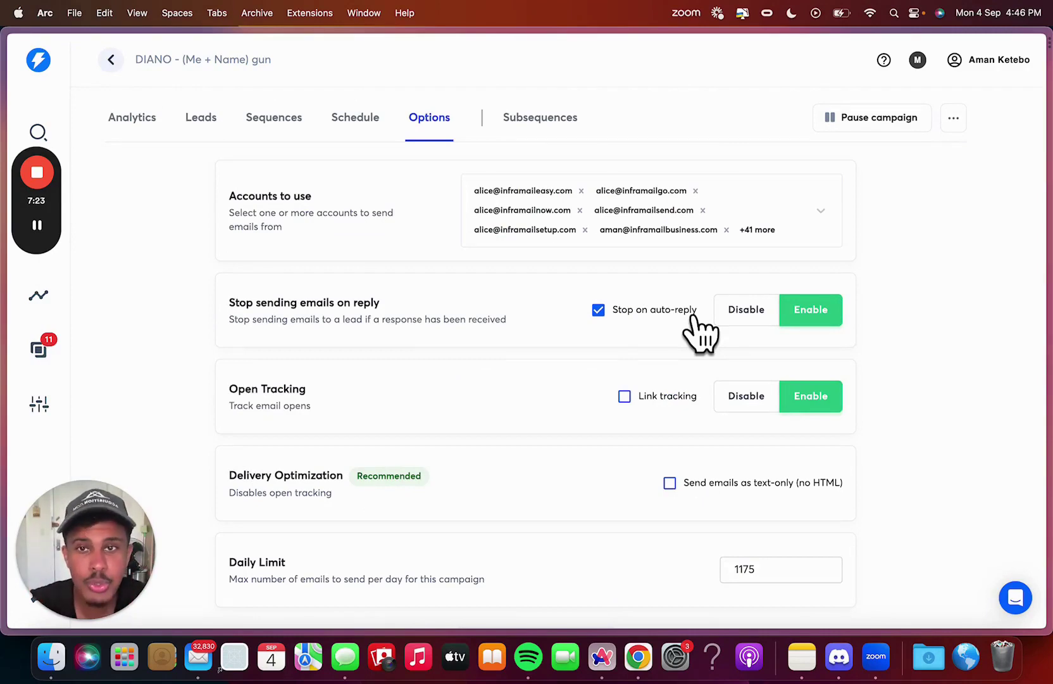
Switch to the Subsequences tab, which offers to add a first subsequence
{"action": "left_click", "coordinate": [573, 120]}
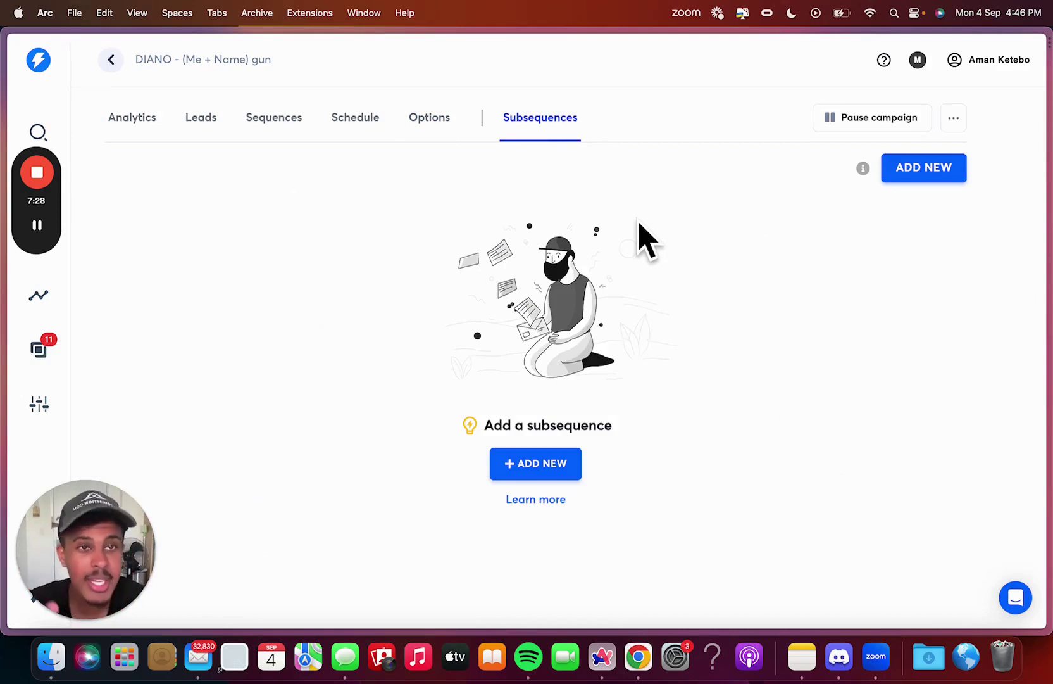